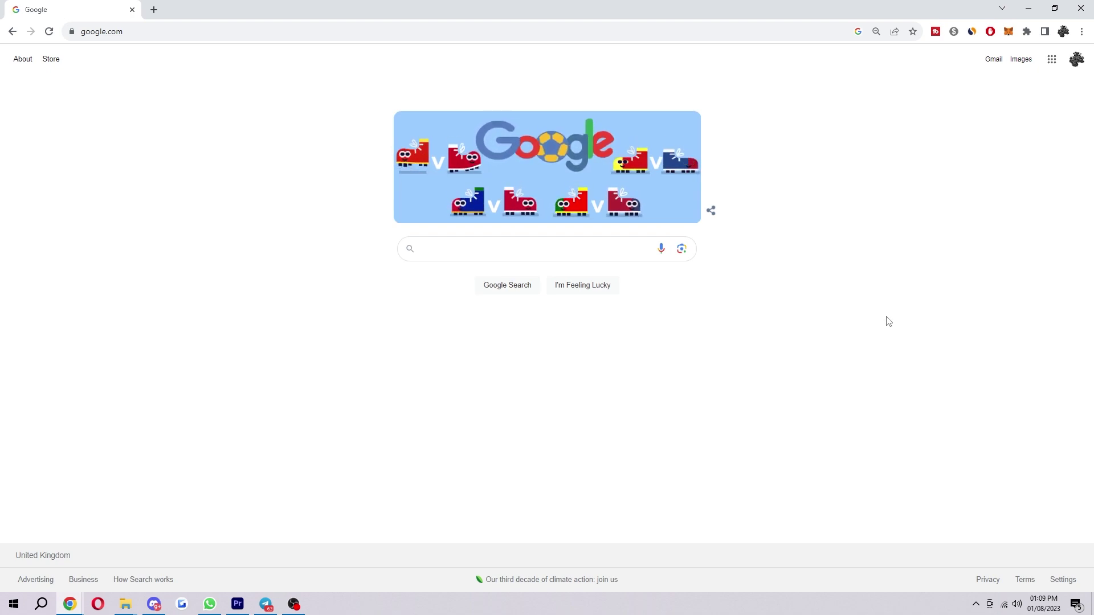
{"action": "type", "text": "discord data download"}
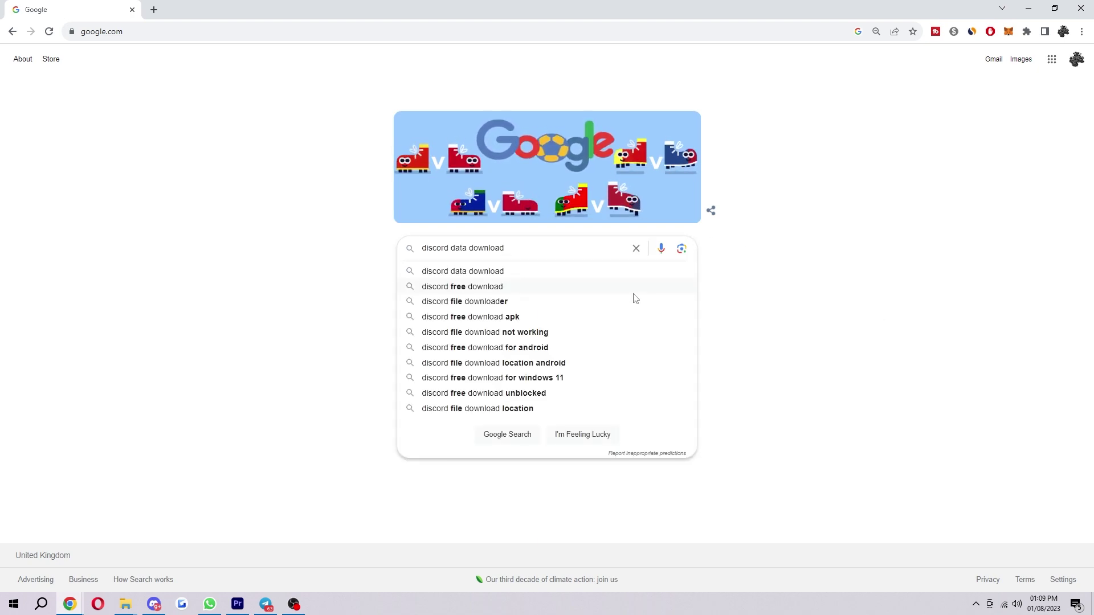
Search Google for "discord data download"
{"action": "key", "text": "Return"}
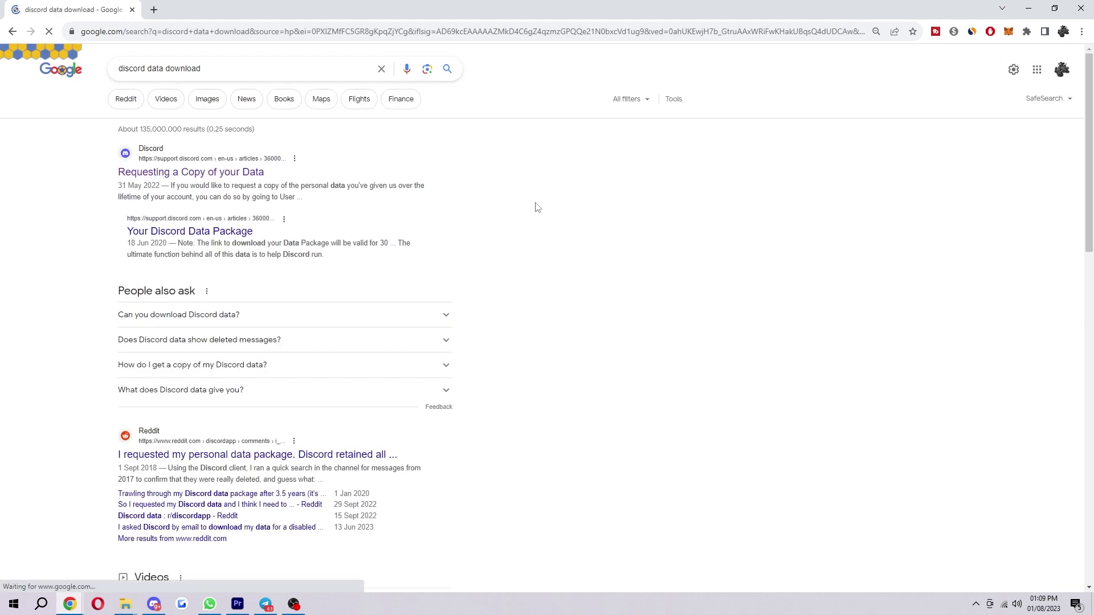
Open Discord's "Requesting a Copy of your Data" support article from the results
{"action": "left_click", "coordinate": [258, 179]}
{"action": "scroll", "coordinate": [640, 282], "scroll_direction": "down", "scroll_amount": 1}
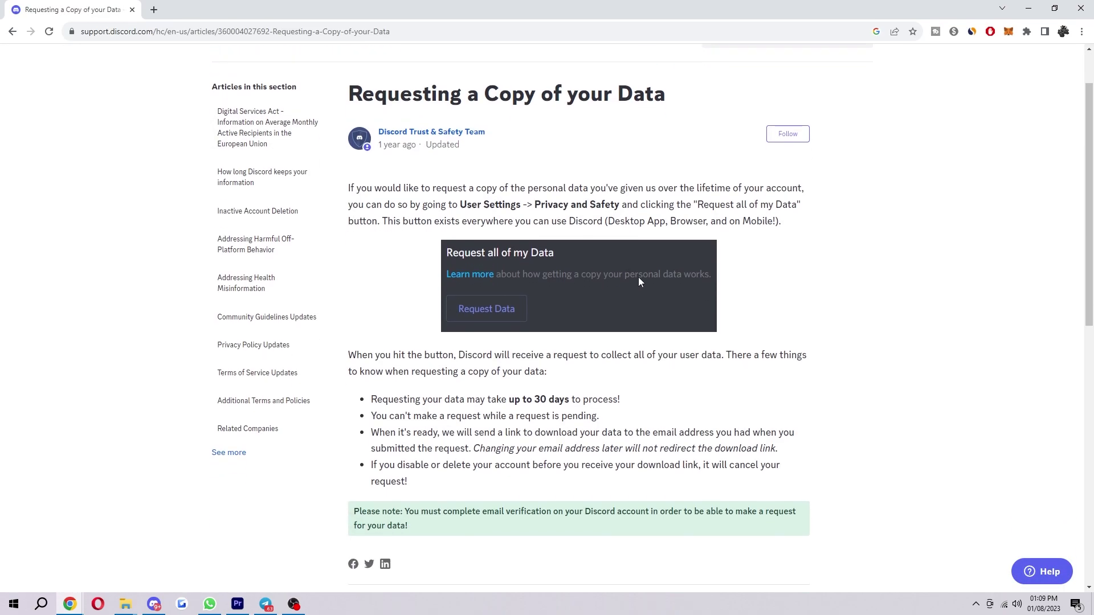
{"action": "scroll", "coordinate": [639, 283], "scroll_direction": "down", "scroll_amount": 1}
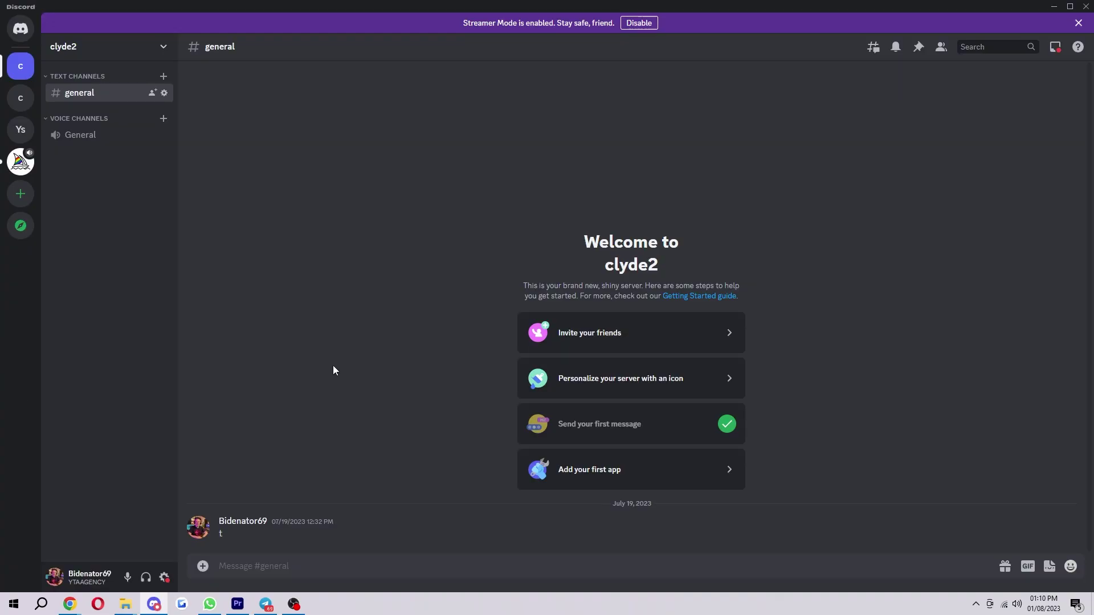
Open Discord User Settings from the gear icon beside the avatar
{"action": "left_click", "coordinate": [163, 578]}
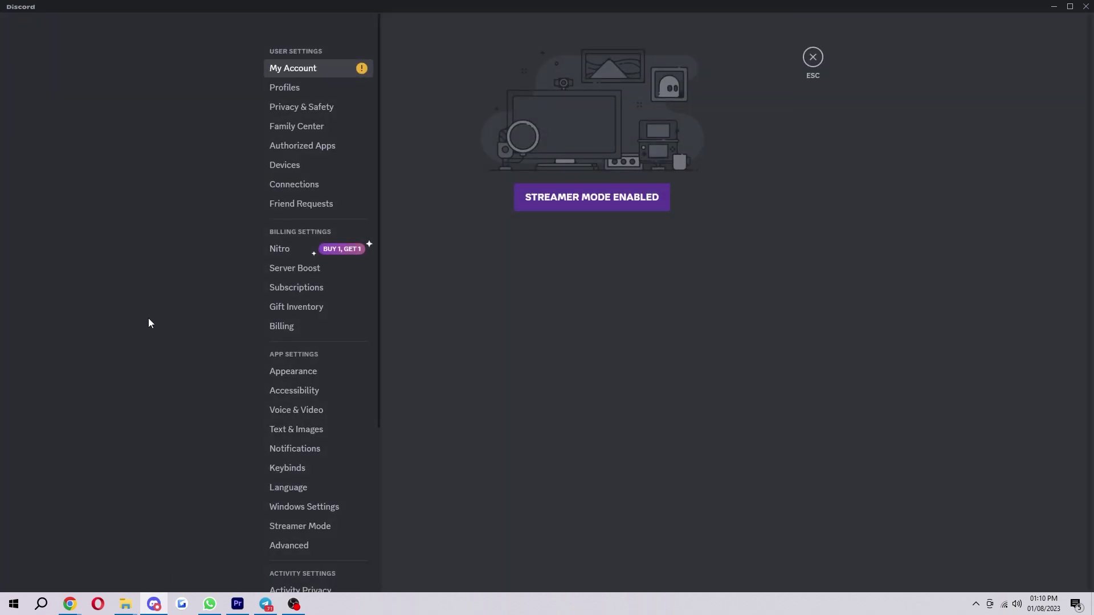
Show Privacy & Safety settings down to the 'Request all of my Data' option
{"action": "left_click", "coordinate": [299, 108]}
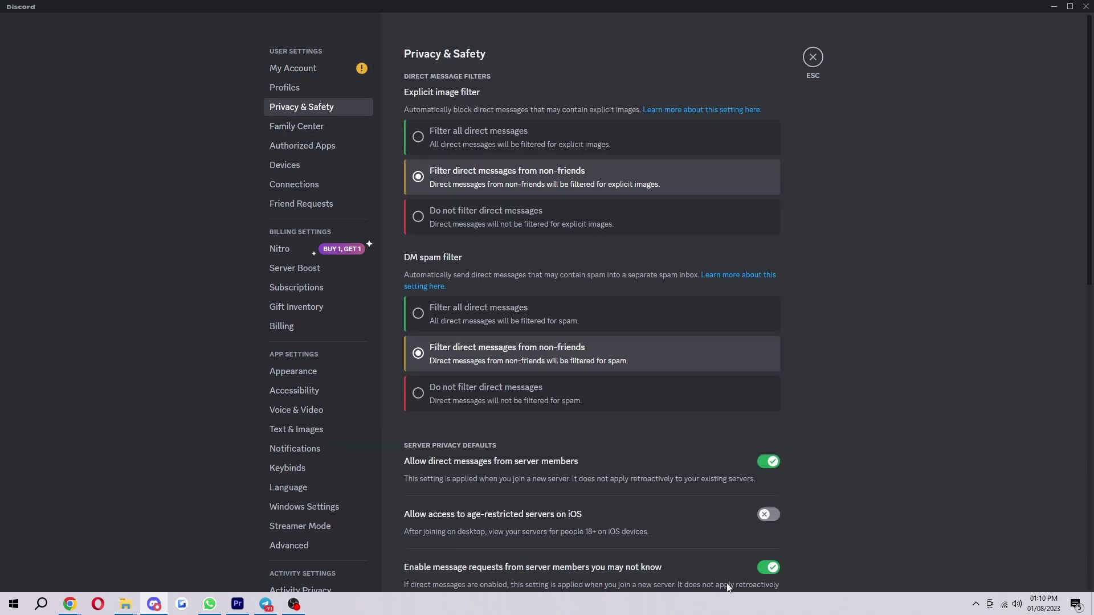
{"action": "scroll", "coordinate": [874, 154], "scroll_direction": "down", "scroll_amount": 3}
{"action": "scroll", "coordinate": [880, 178], "scroll_direction": "down", "scroll_amount": 3}
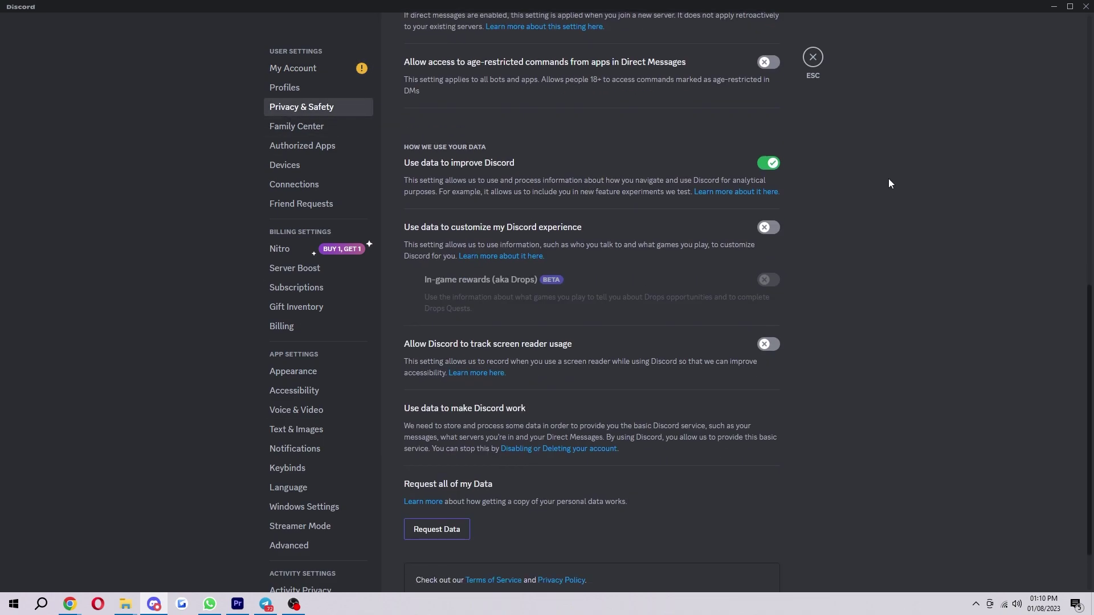
{"action": "scroll", "coordinate": [888, 228], "scroll_direction": "down", "scroll_amount": 2}
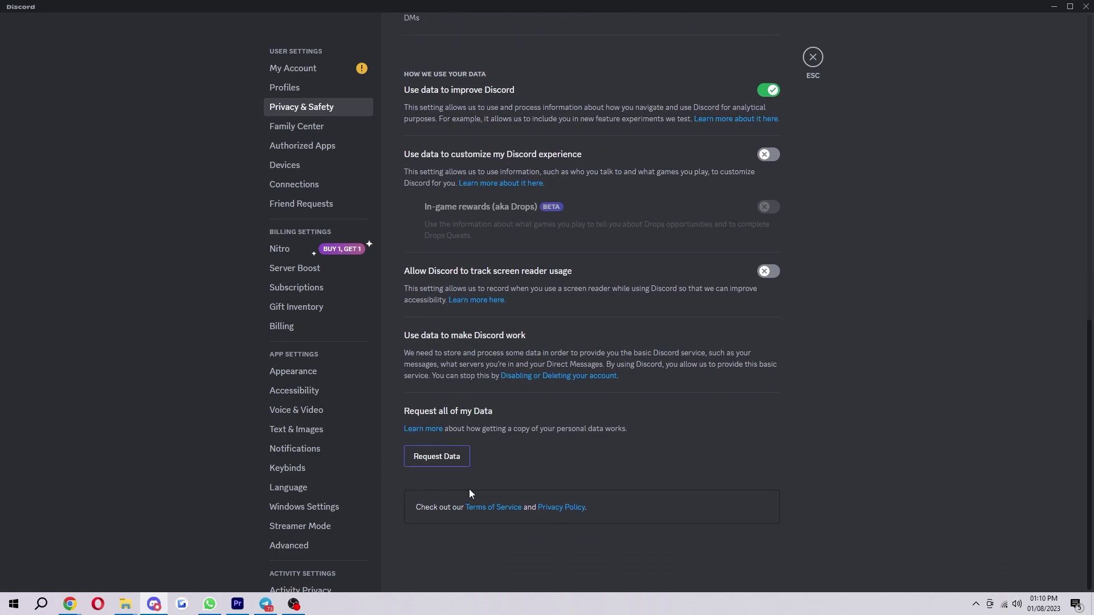